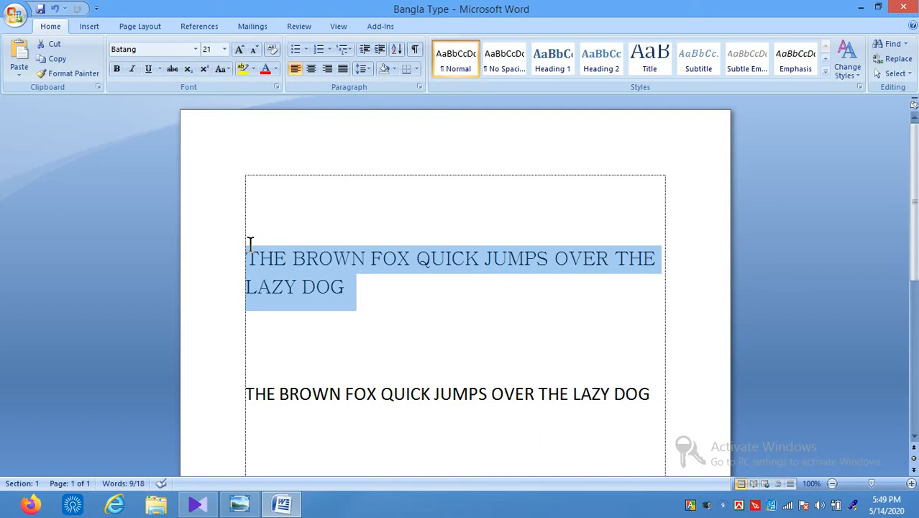
Select the first sentence and examine its settings in the Font dialog without changing anything
click(305, 197)
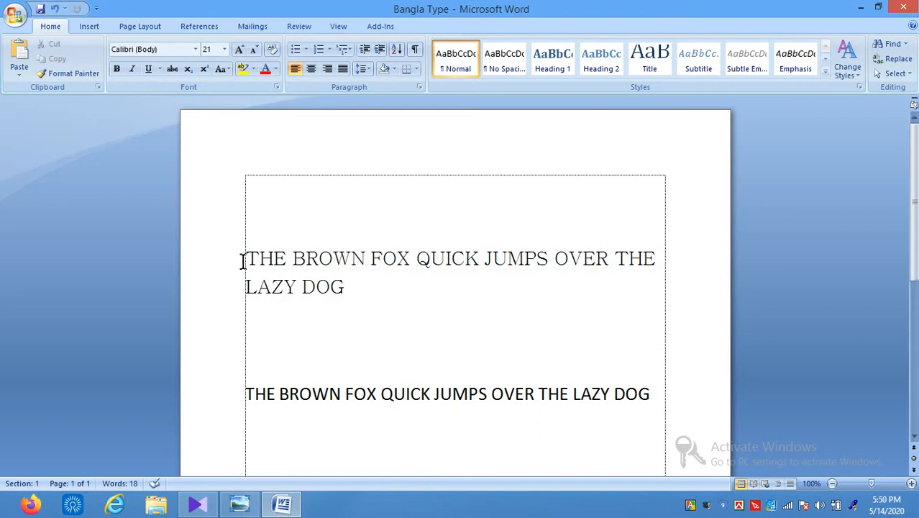
drag(242, 260, 352, 277)
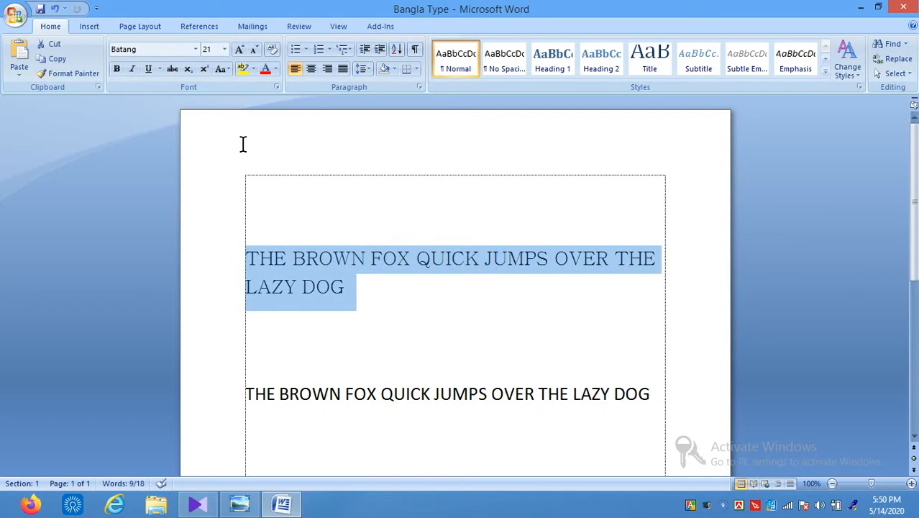
click(277, 88)
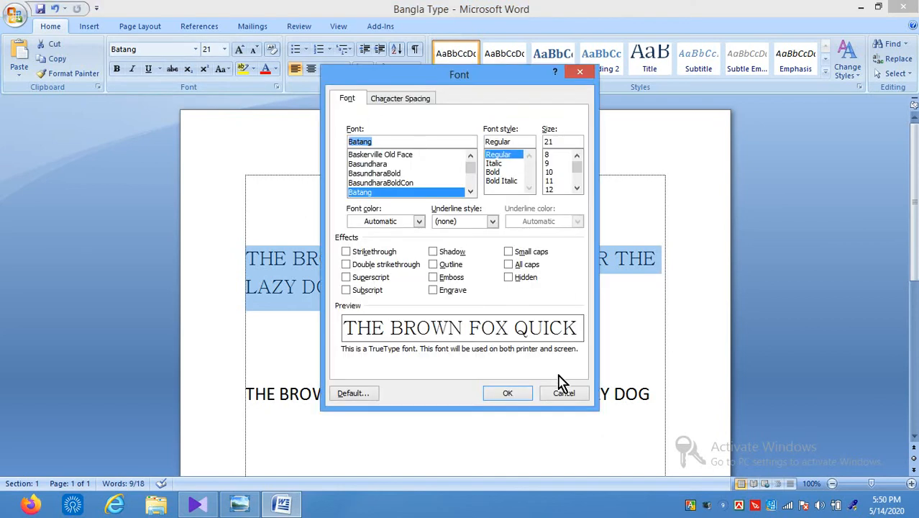
click(565, 397)
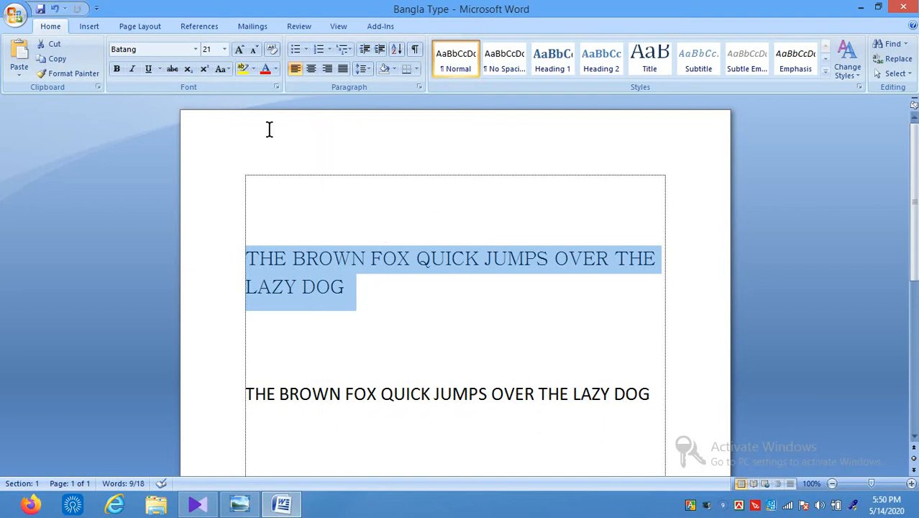
click(277, 87)
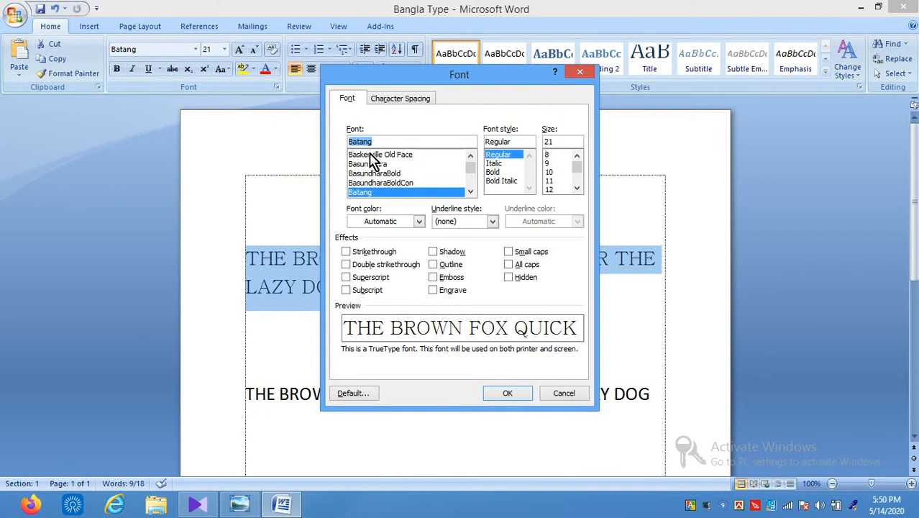
click(583, 74)
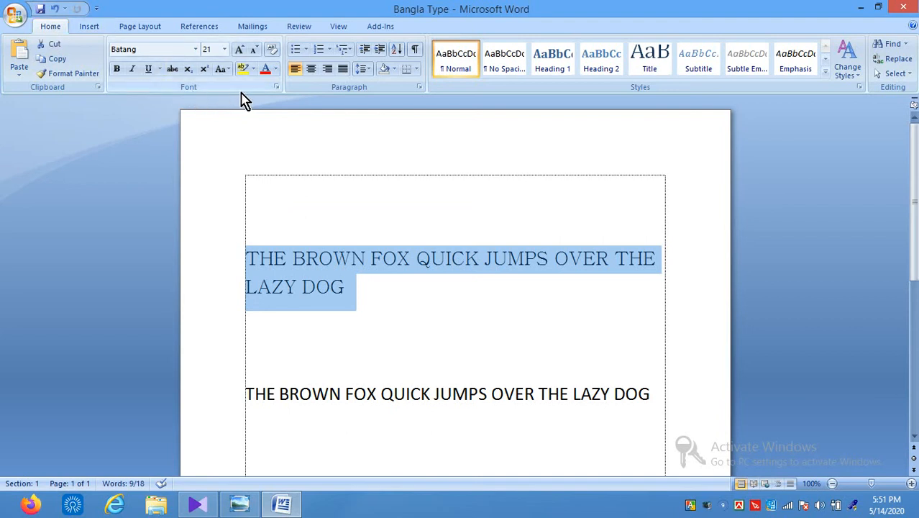
Browse font previews for the selected first sentence and apply the Britannic Bold font
click(277, 89)
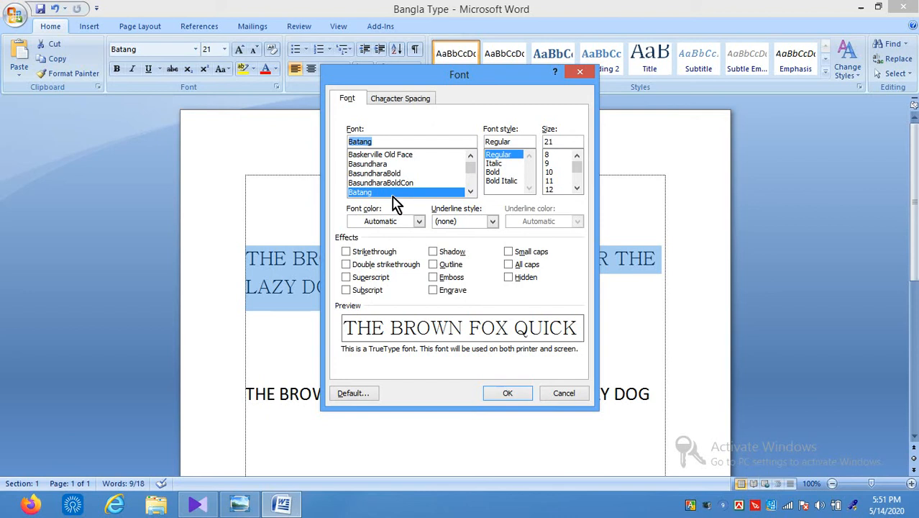
click(382, 165)
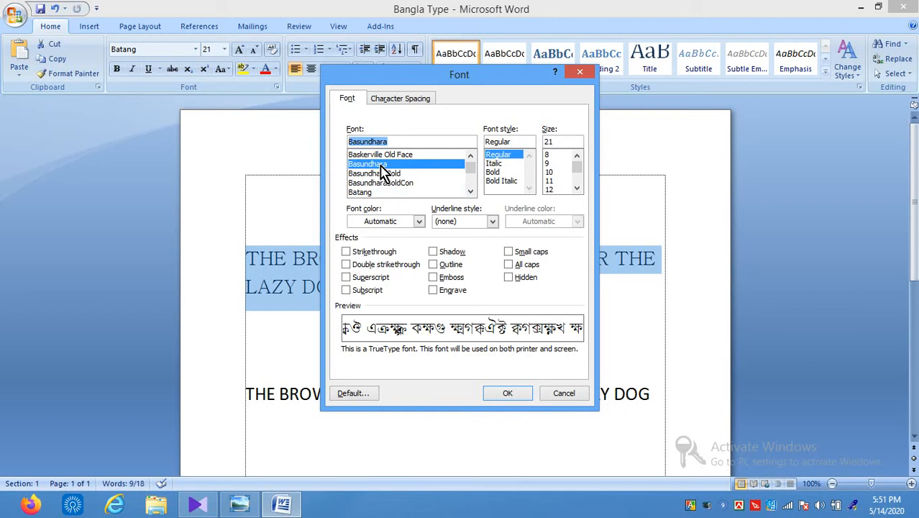
key(Down)
key(Down)
key(Down)
key(Down)
key(Down)
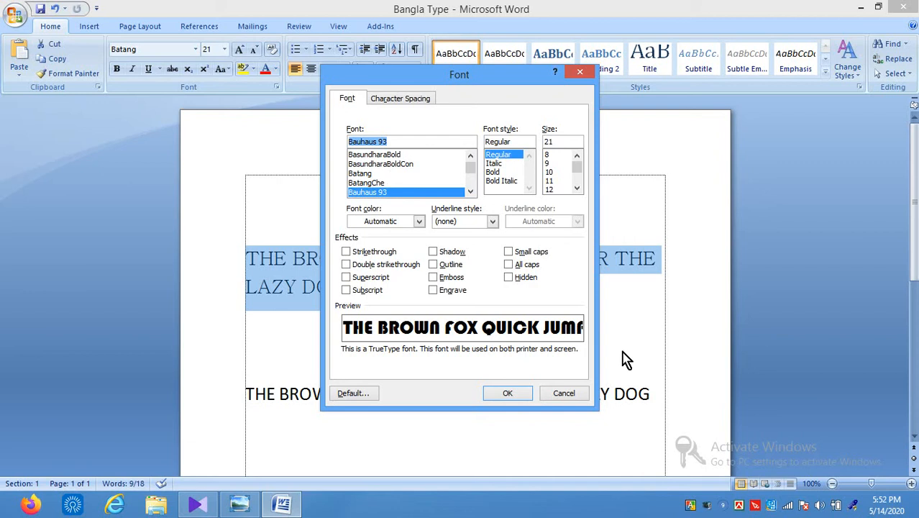
key(Down)
key(Down)
key(Down)
key(Down)
key(Down)
key(Down)
key(Down)
key(Down)
key(Down)
key(Down)
key(Down)
key(Down)
key(Down)
key(Down)
key(Down)
key(Down)
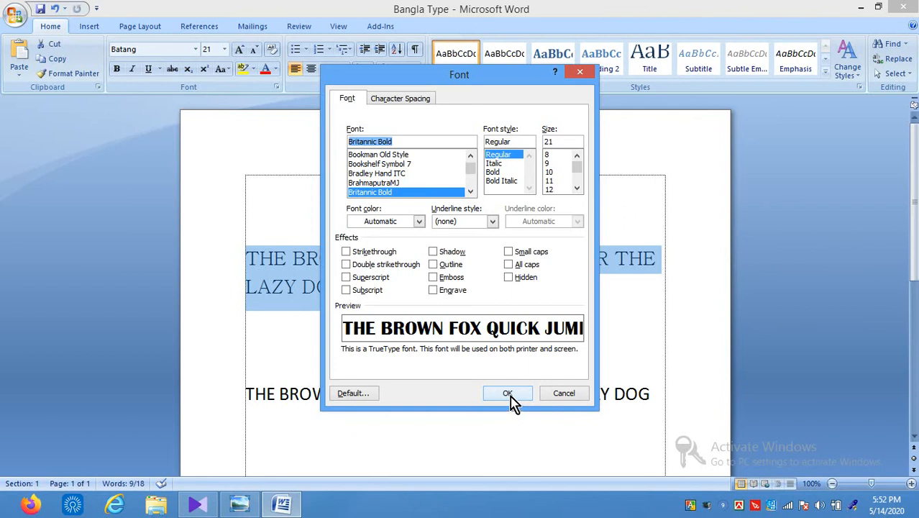
click(510, 399)
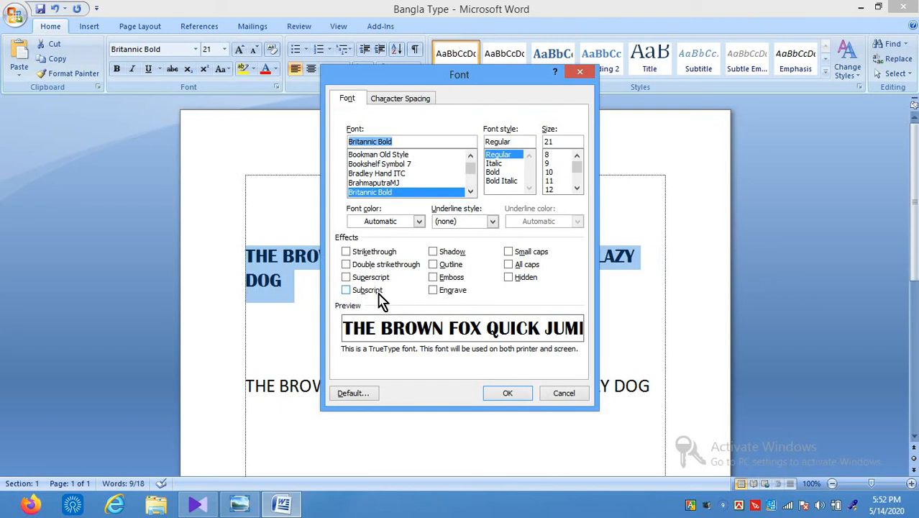
click(565, 394)
Enter 122 on the empty line at the page start and format its last digit as superscript
click(288, 191)
text(122)
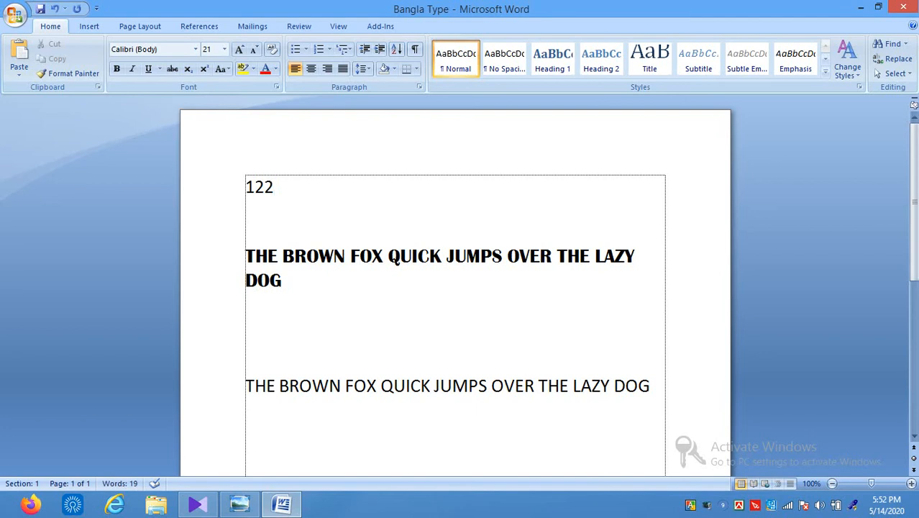
key(shift+Left)
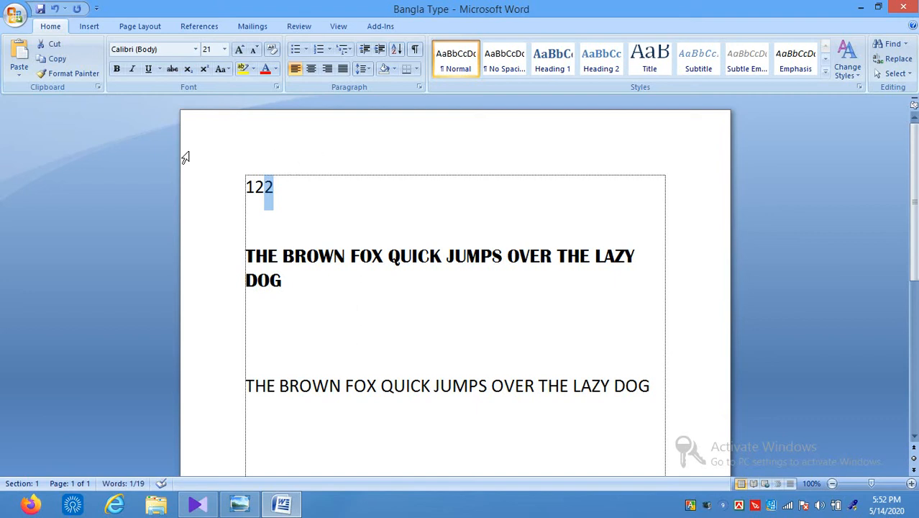
click(277, 89)
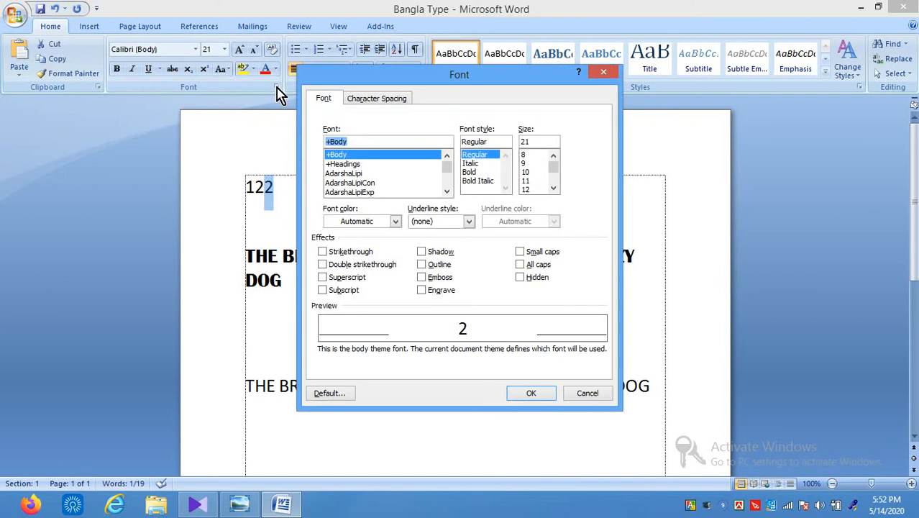
click(335, 291)
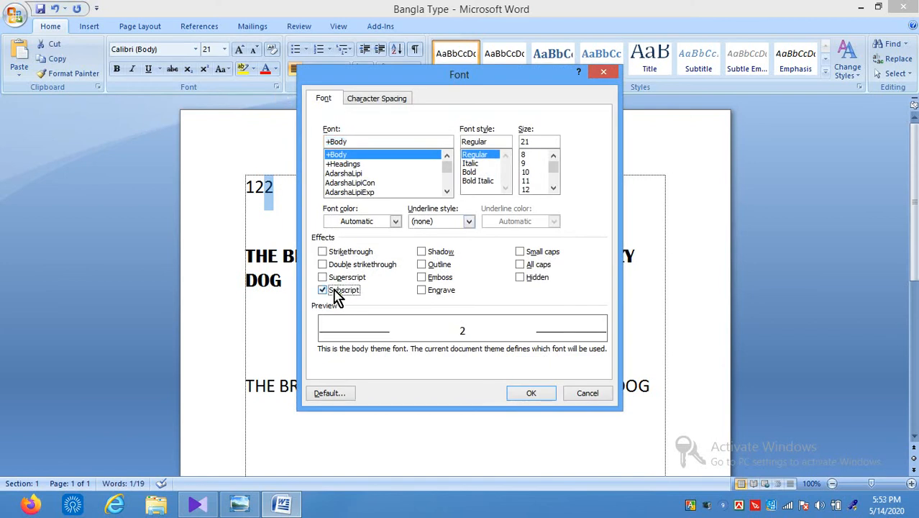
click(337, 291)
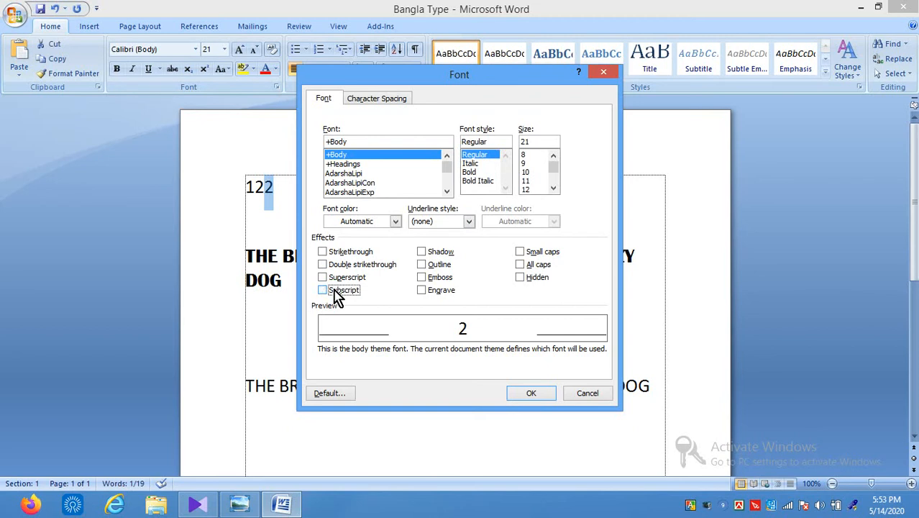
click(337, 291)
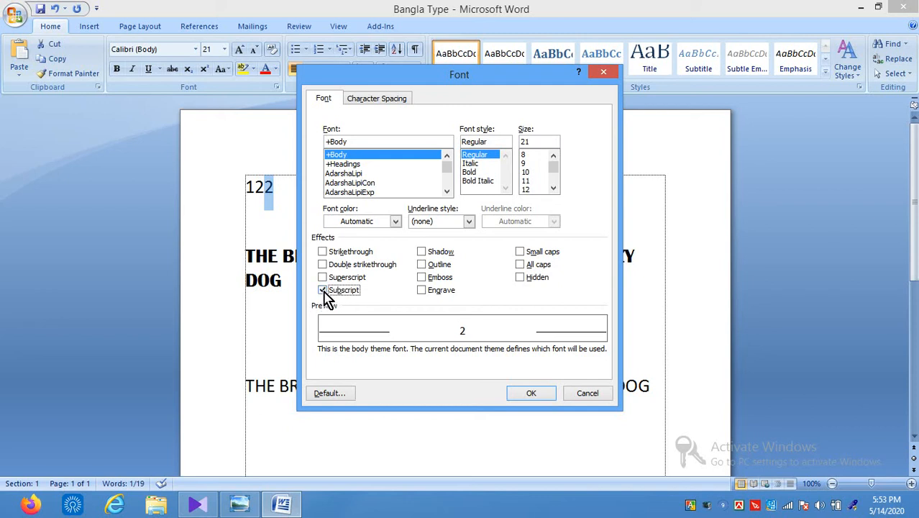
click(324, 278)
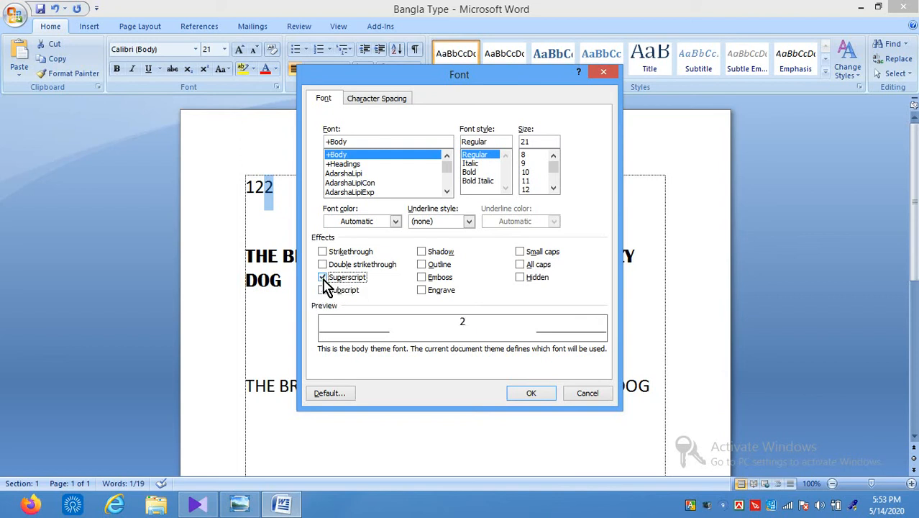
click(533, 394)
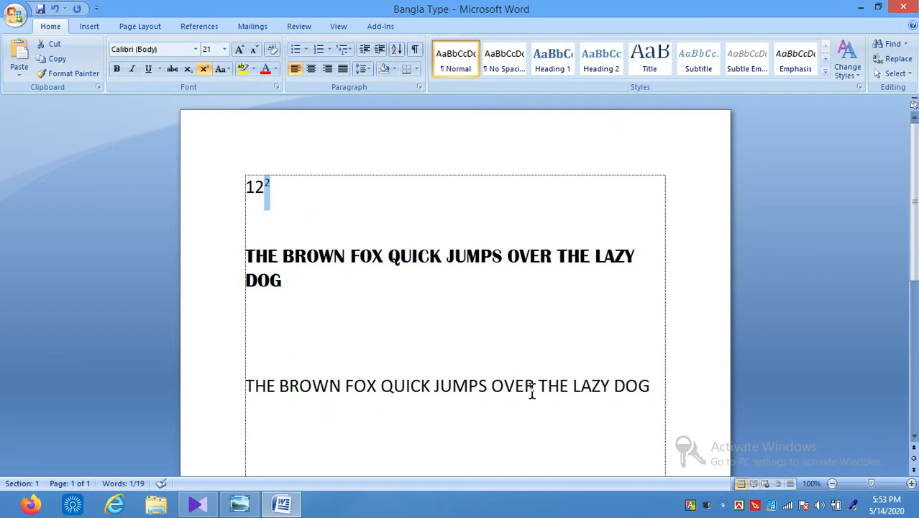
Turn off the Superscript effect for text typed after the exponent of 12
click(307, 212)
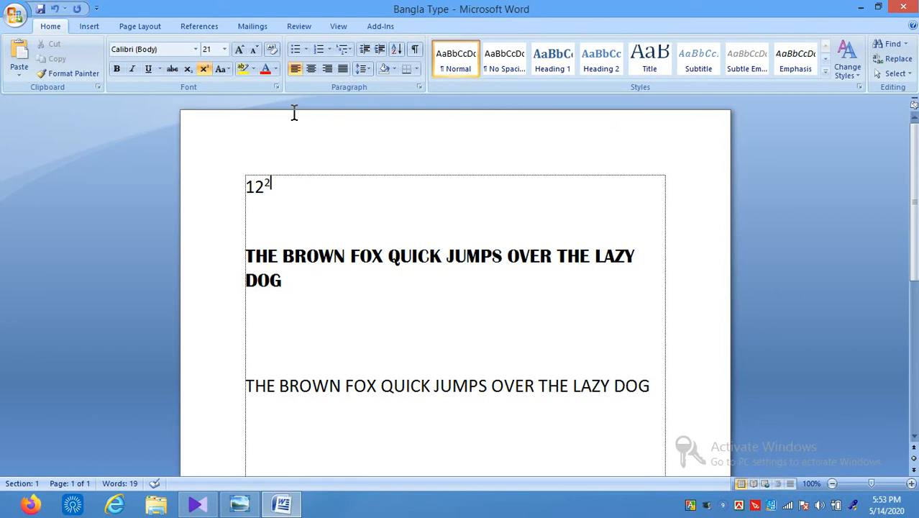
click(276, 87)
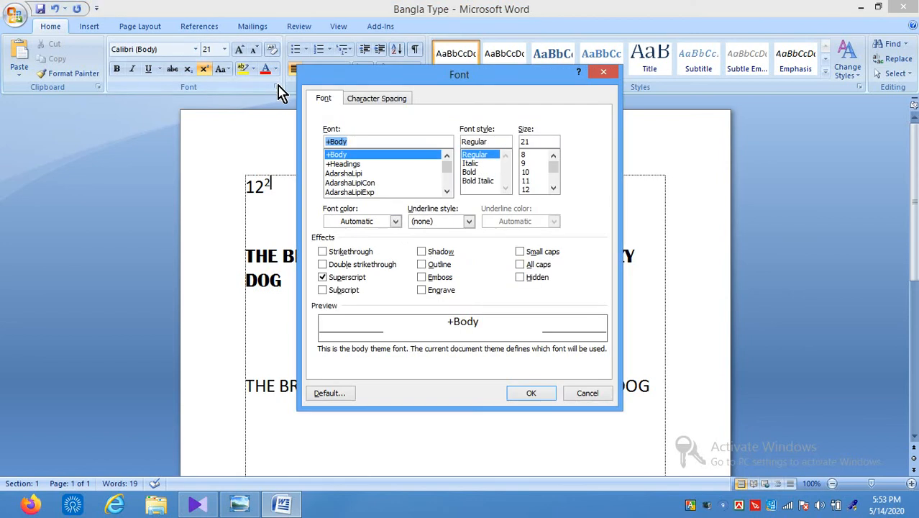
click(348, 280)
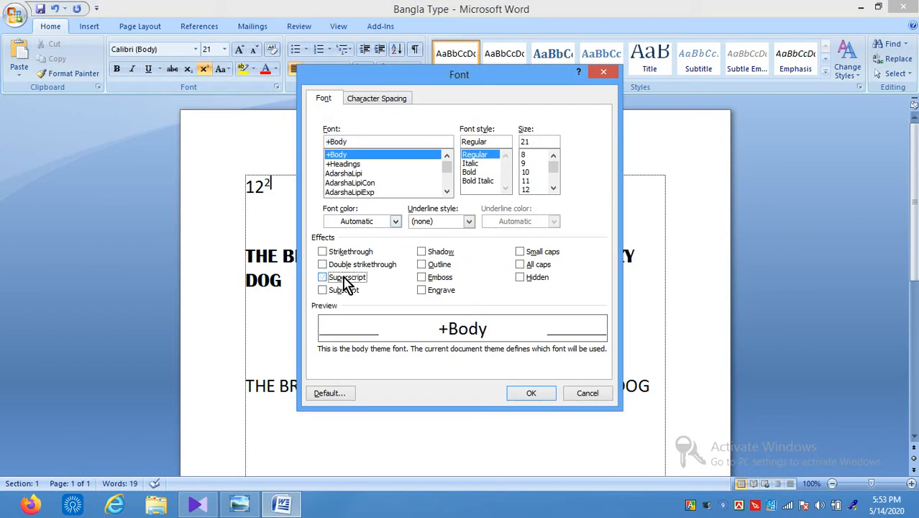
click(525, 395)
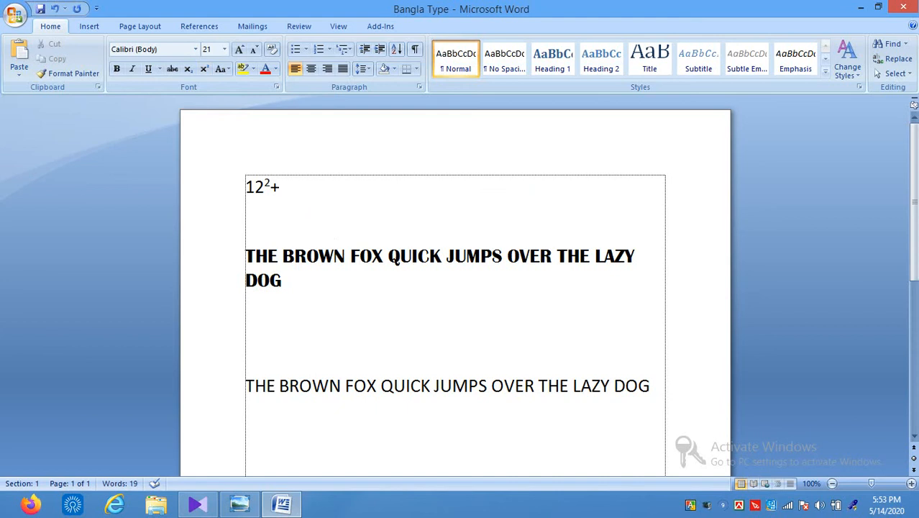
Append +262 to the expression and format its final 2 as superscript
text(+26)
key(shift+Left)
key(Right)
text(2)
key(shift+Left)
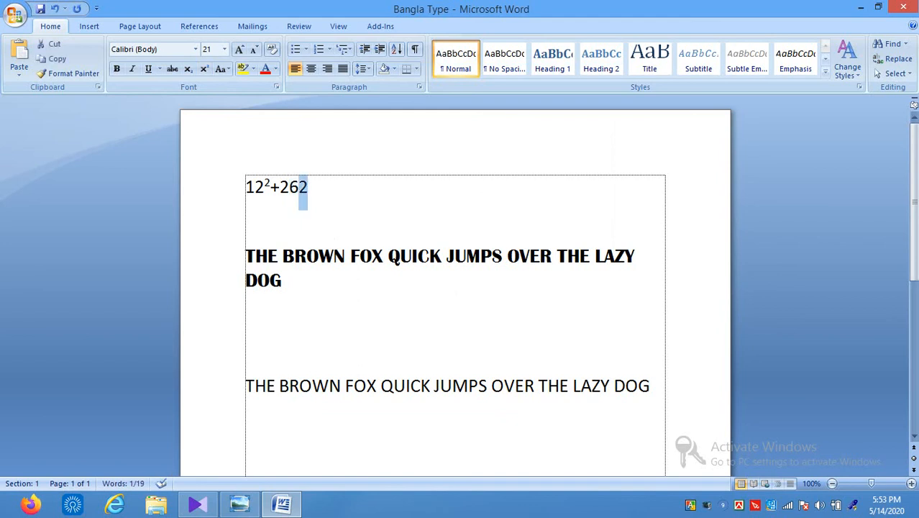
click(275, 87)
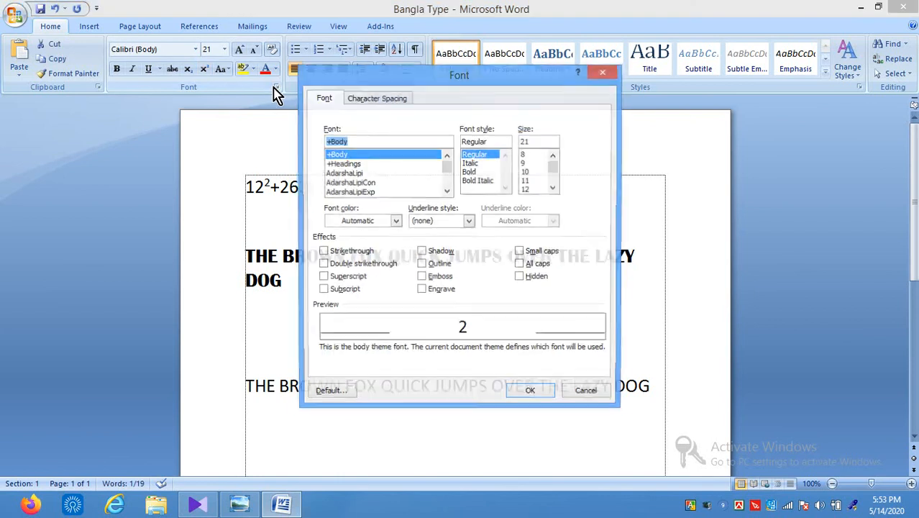
click(331, 281)
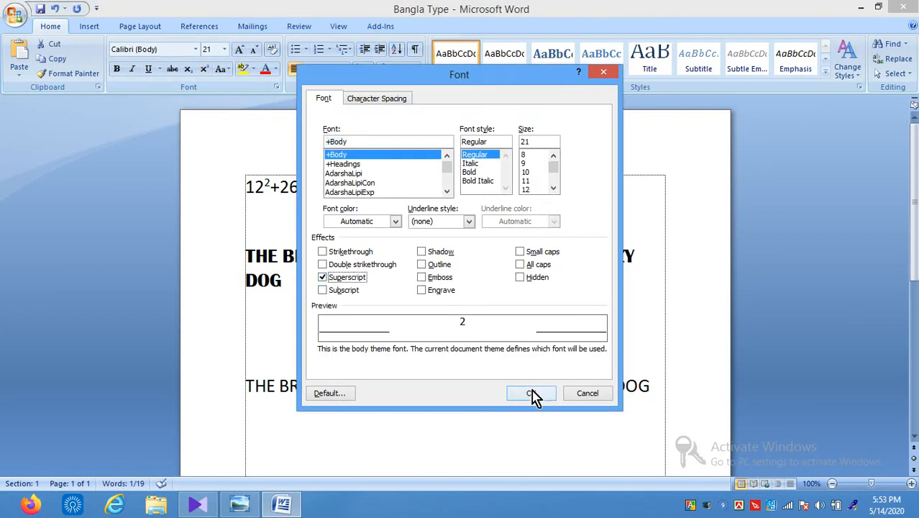
click(532, 395)
Turn off the Superscript effect at the end of the expression, after the exponent of 26
click(314, 184)
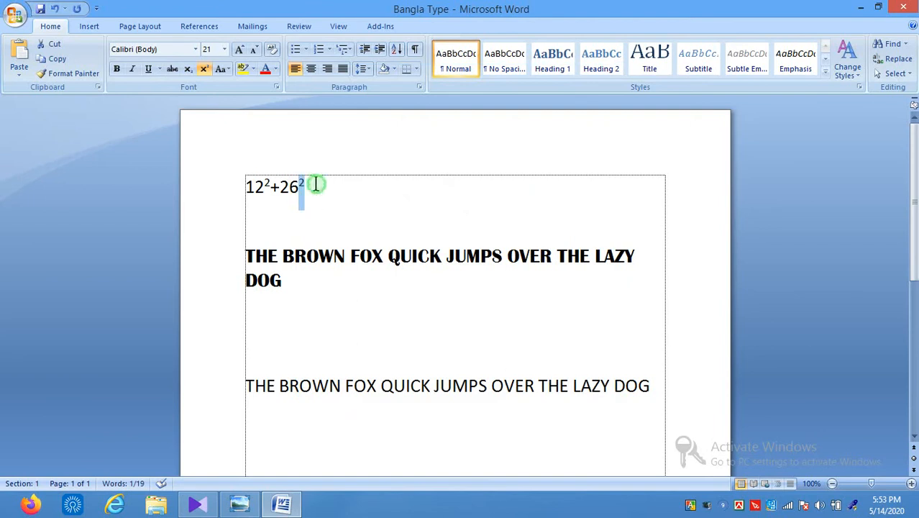
click(277, 87)
click(323, 277)
click(551, 396)
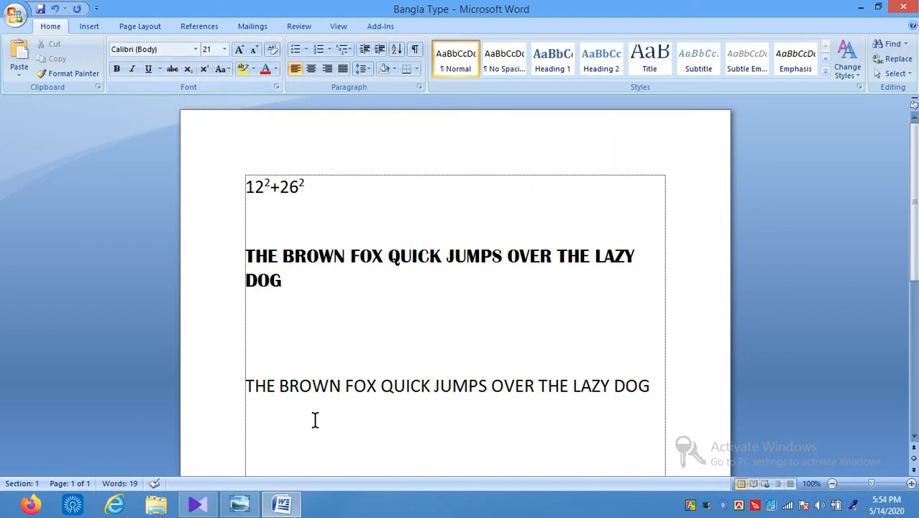
Select the whole Britannic Bold sentence and change its letter case to Capitalize Each Word
click(246, 268)
drag(246, 268, 248, 273)
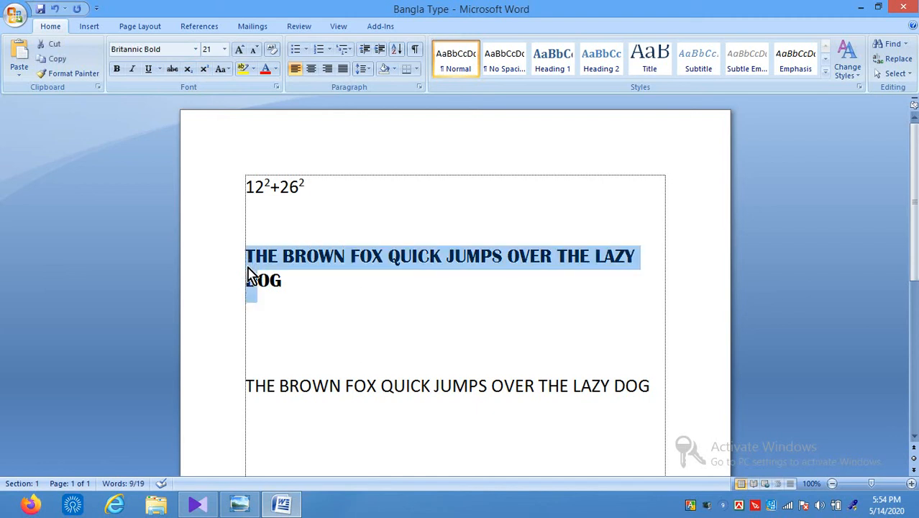
key(shift+Right)
key(shift+Right)
key(shift+Right)
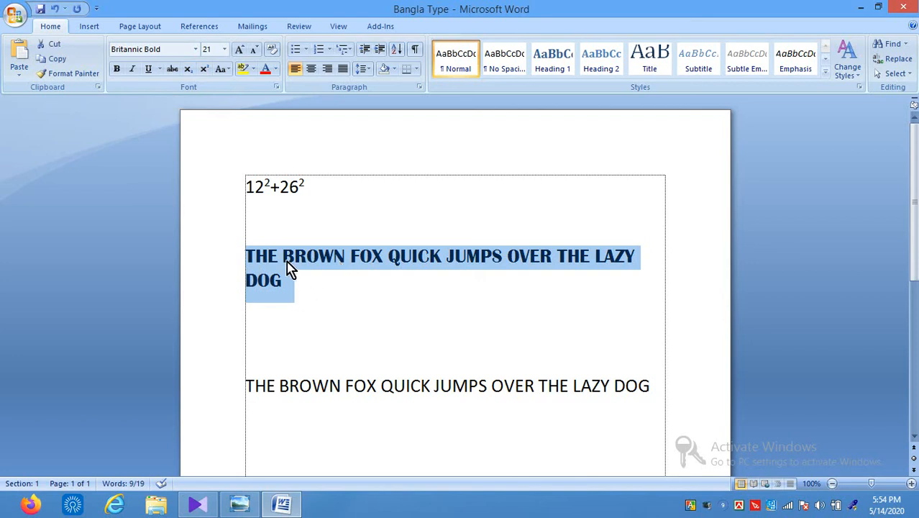
click(229, 76)
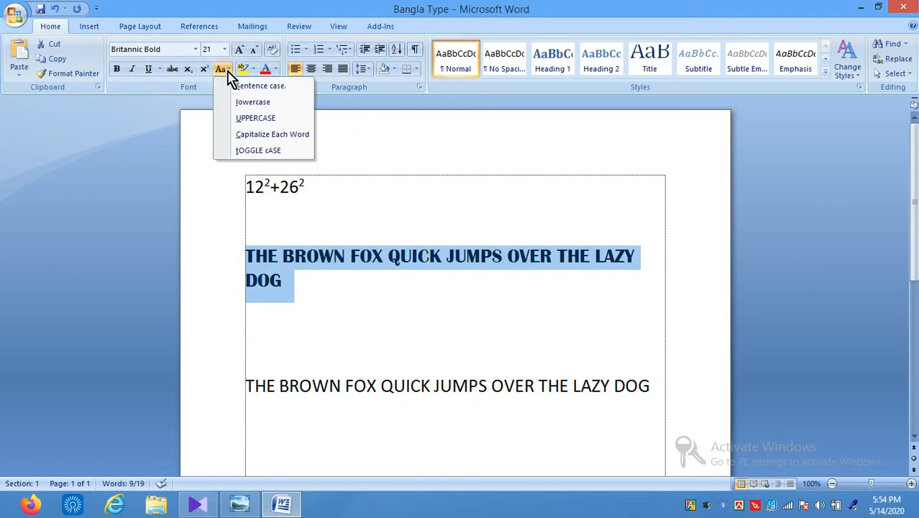
click(240, 137)
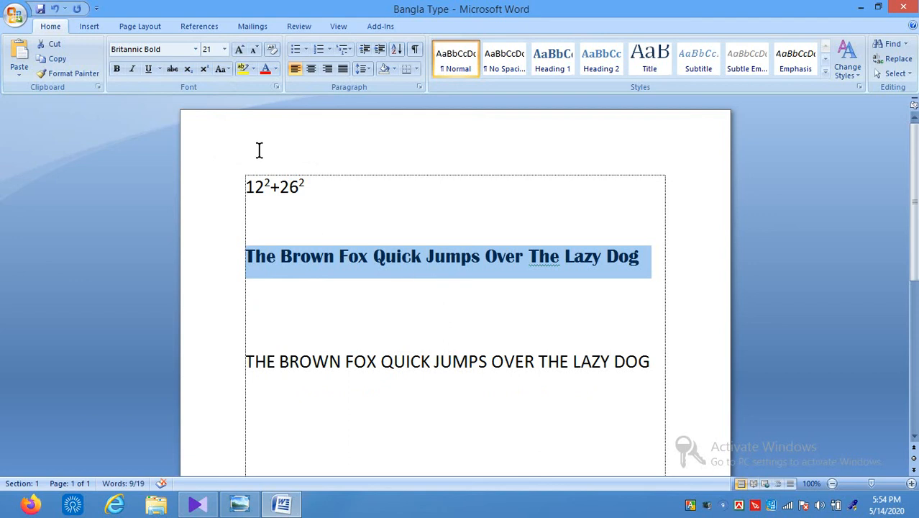
Change the letter case of the selected Britannic Bold sentence to Sentence case, followed by lowercase
click(228, 69)
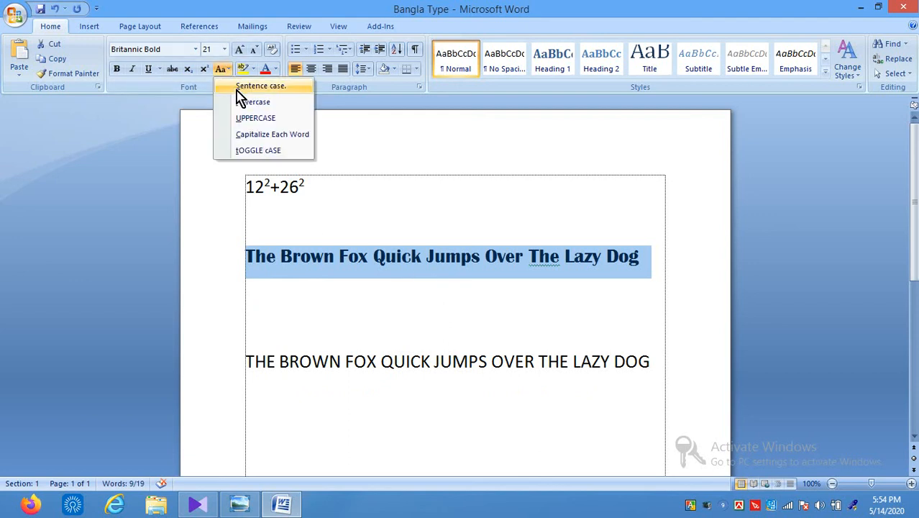
click(238, 89)
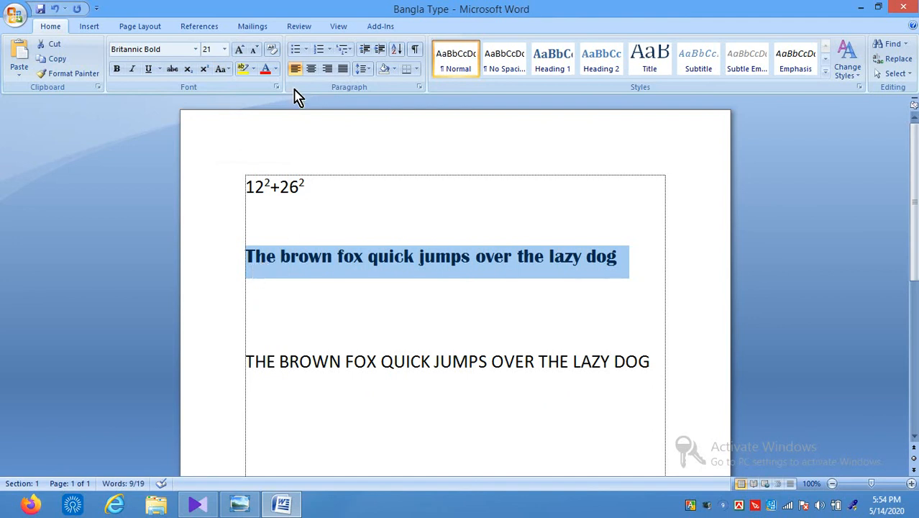
click(229, 70)
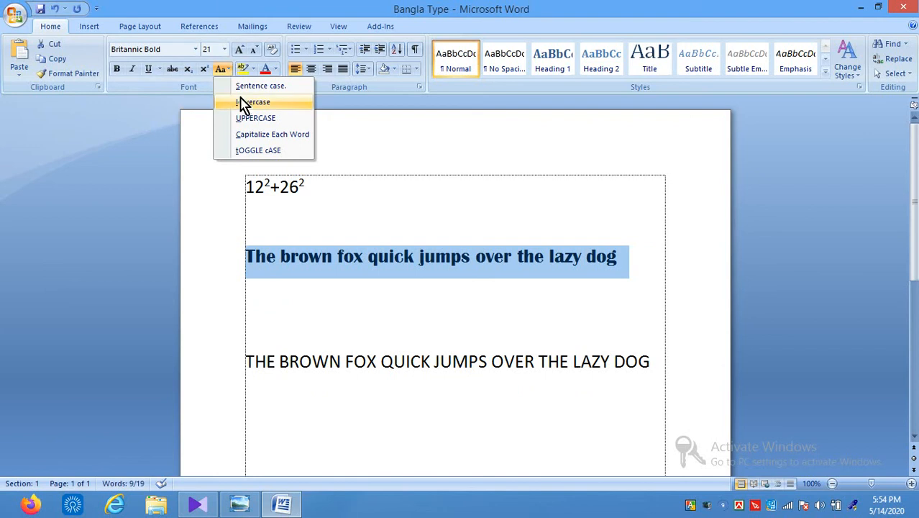
click(241, 101)
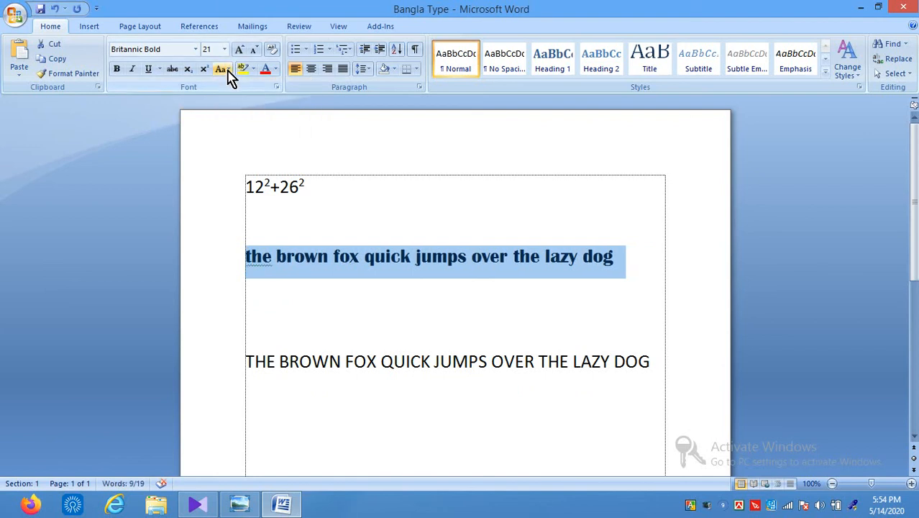
Change the letter case of the selected Britannic Bold sentence to UPPERCASE
click(229, 70)
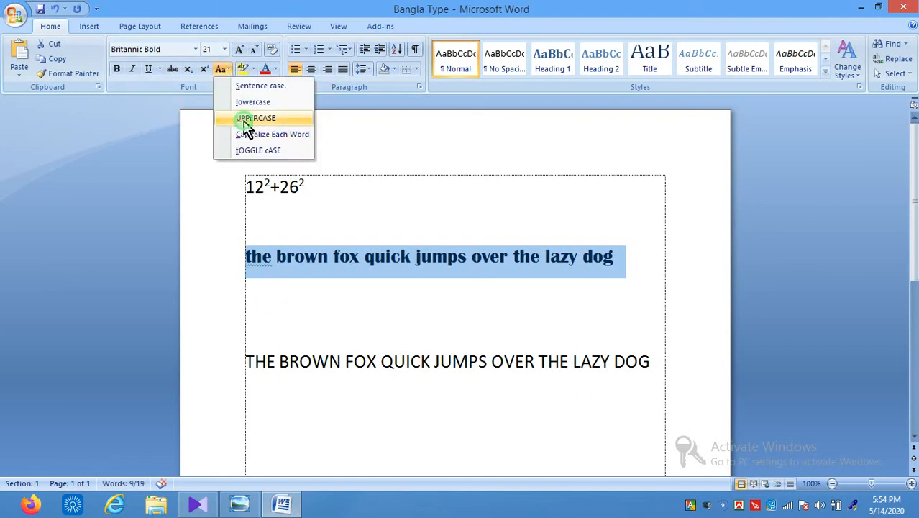
click(242, 117)
Try tOGGLE cASE on the Britannic Bold sentence and undo it
click(227, 72)
click(240, 150)
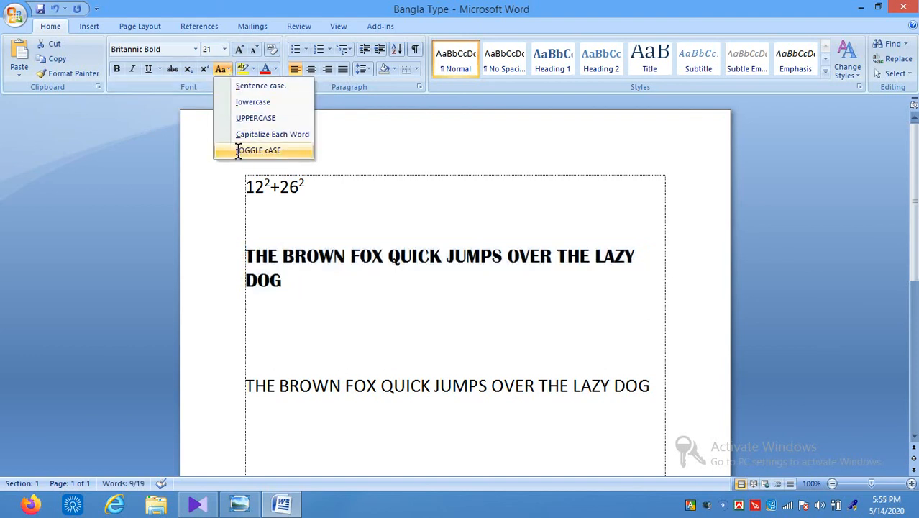
key(ctrl+z)
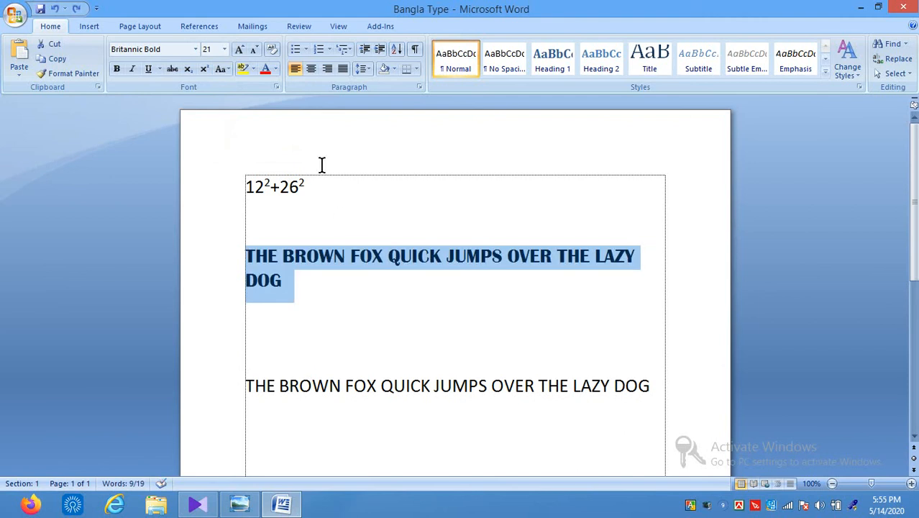
In the sentence's font settings, preview the Regular, Bold and Bold Italic styles and choose Italic at size 21
click(277, 89)
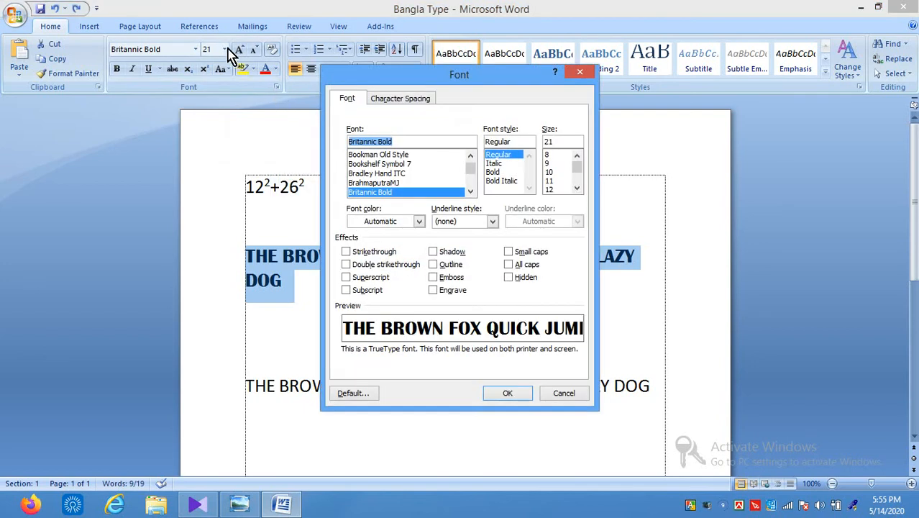
click(494, 164)
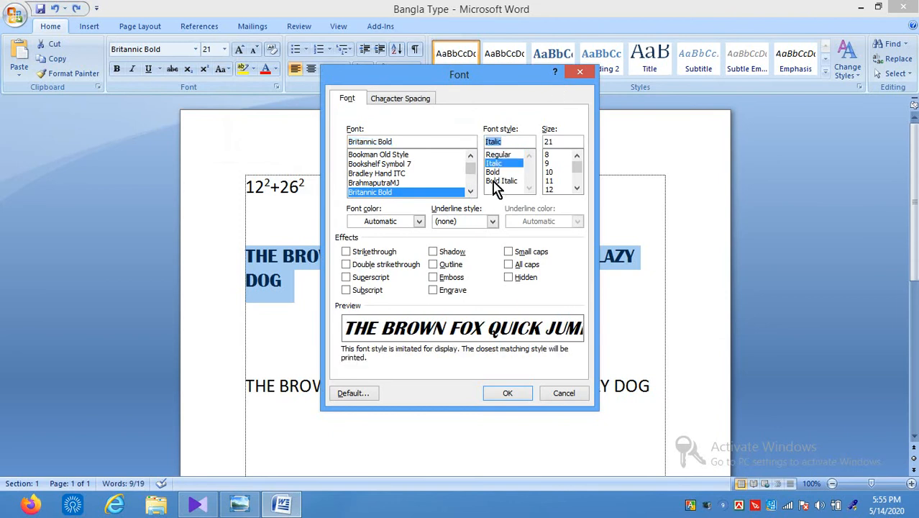
click(495, 181)
click(493, 173)
click(491, 163)
click(497, 155)
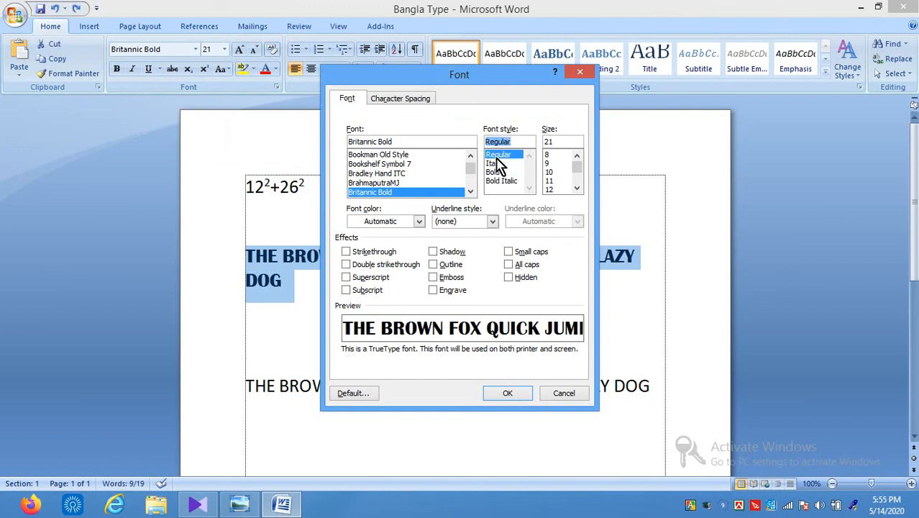
click(504, 180)
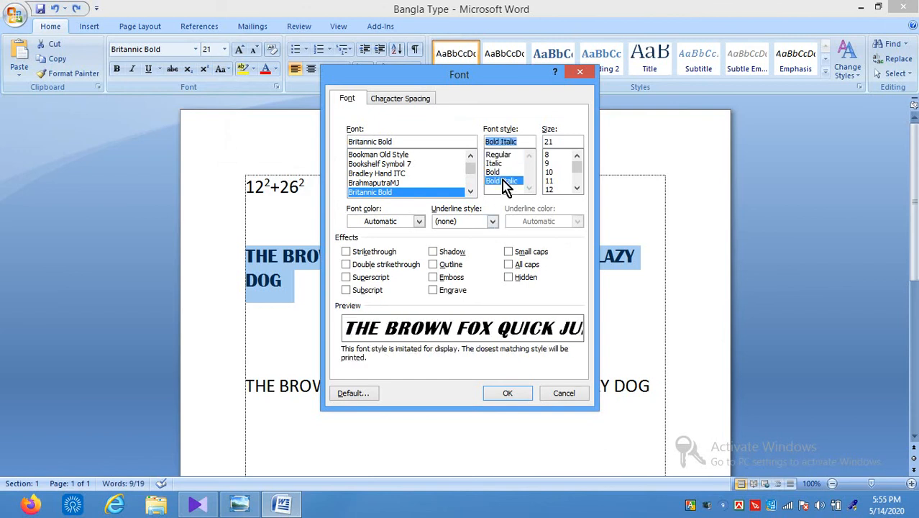
click(495, 155)
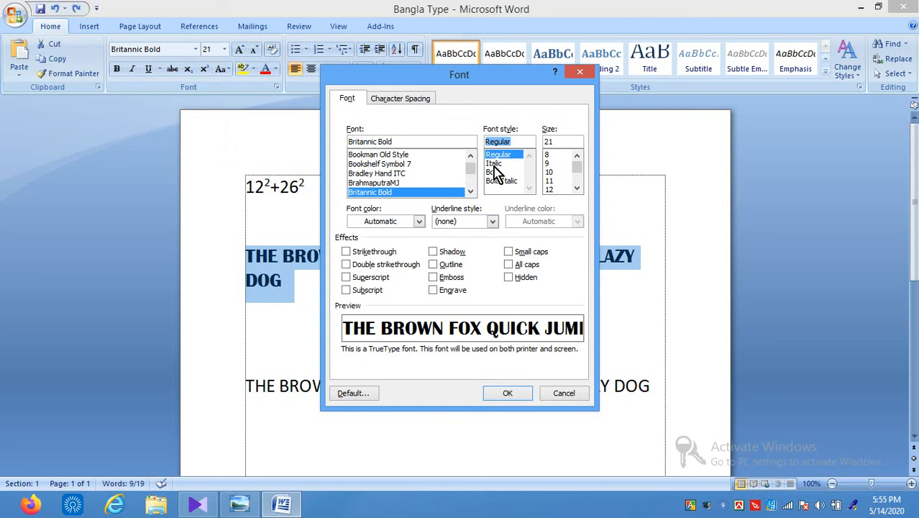
click(493, 164)
click(495, 180)
click(495, 172)
click(495, 164)
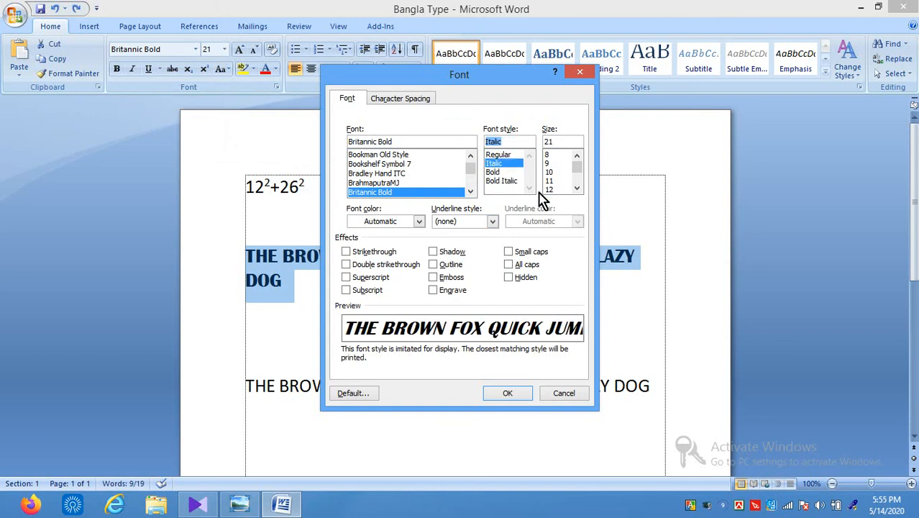
click(577, 189)
double_click(577, 189)
Set the sentence's character spacing scale to 150% and apply it together with the Italic style
click(414, 101)
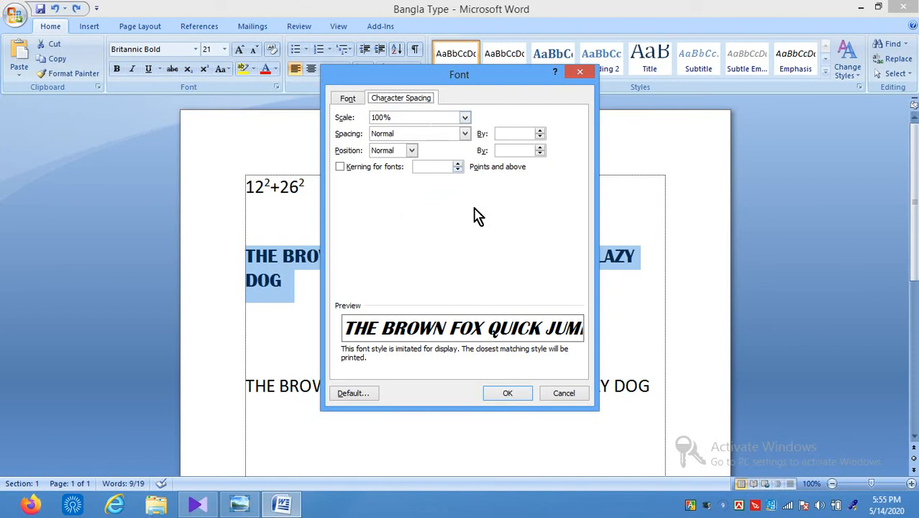
click(466, 119)
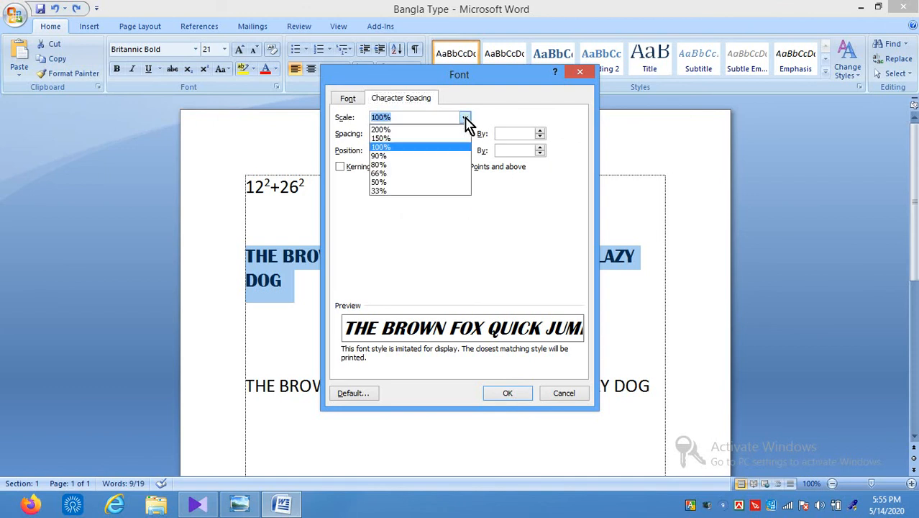
click(393, 138)
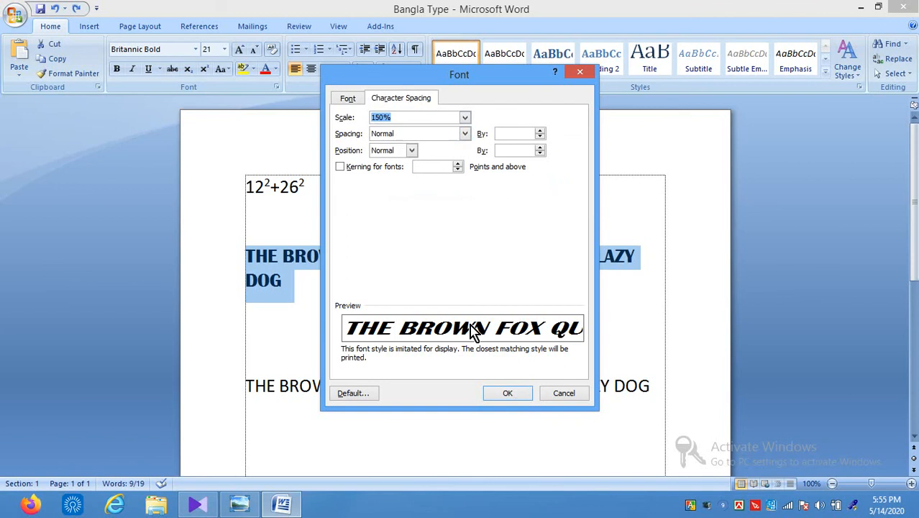
click(496, 393)
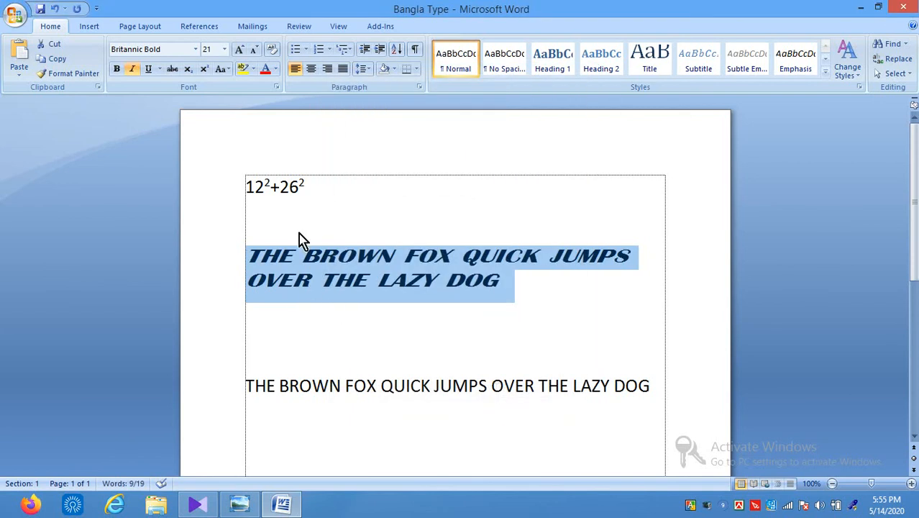
Set the character spacing scale of the italic sentence to 80% and apply it
click(278, 87)
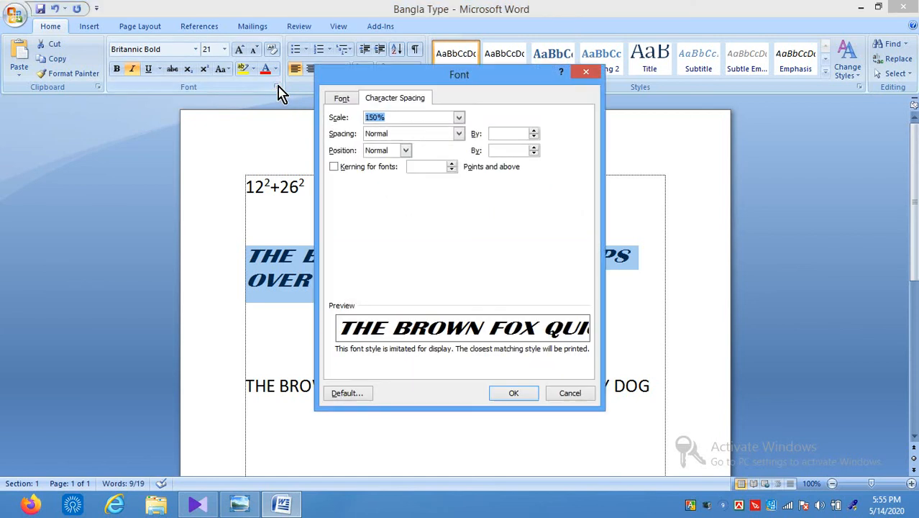
click(459, 117)
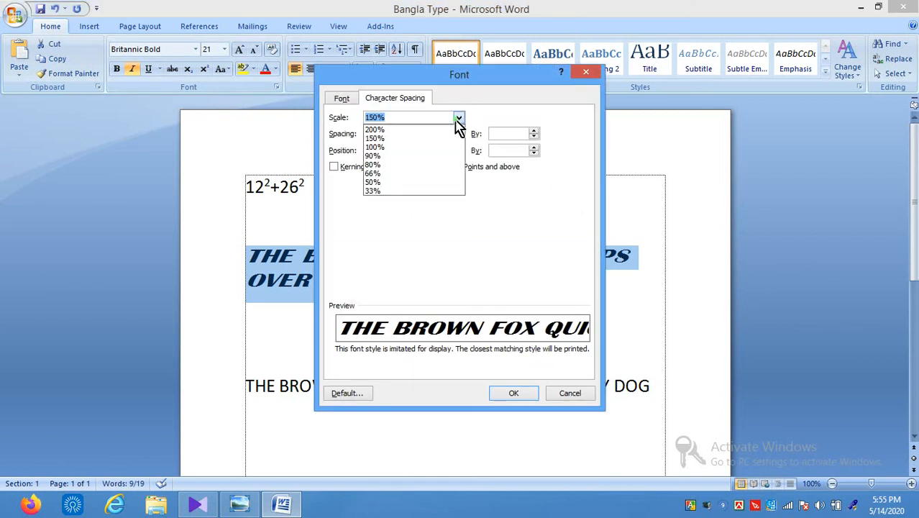
click(387, 165)
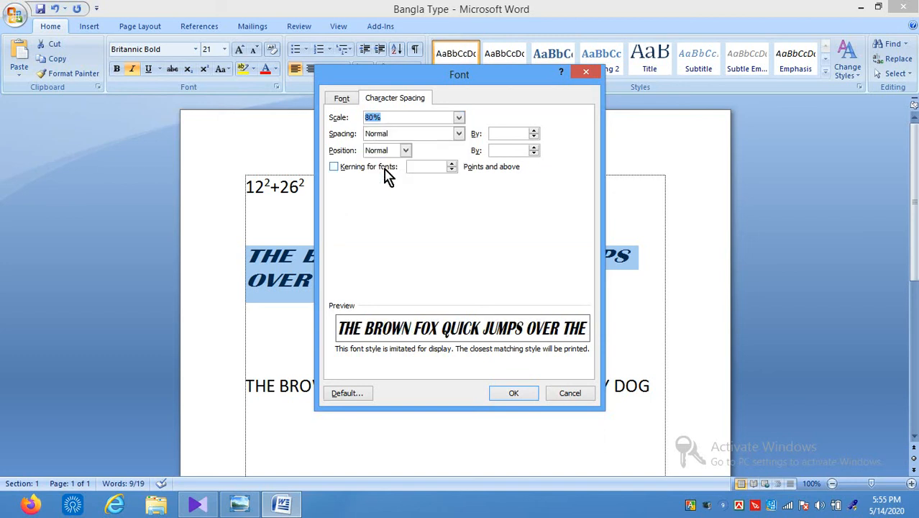
click(509, 392)
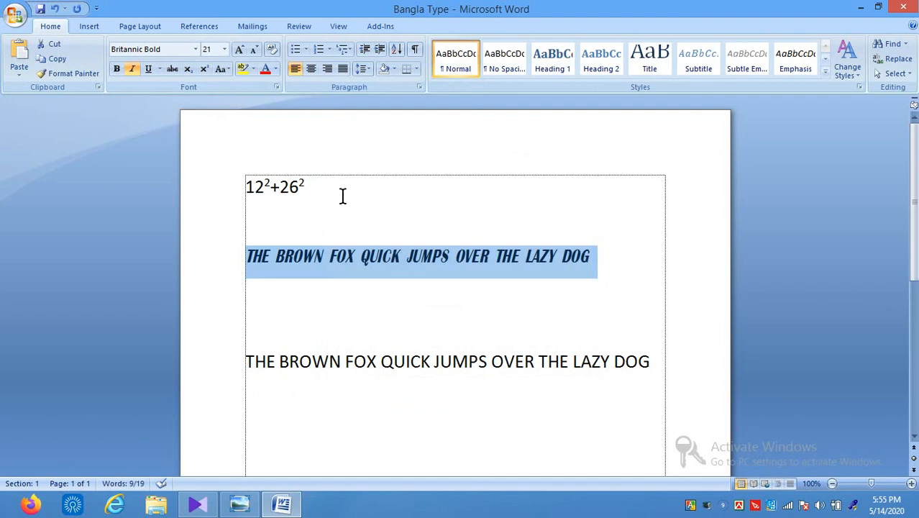
Set the character spacing scale of the italic sentence to 100% and apply it
click(276, 87)
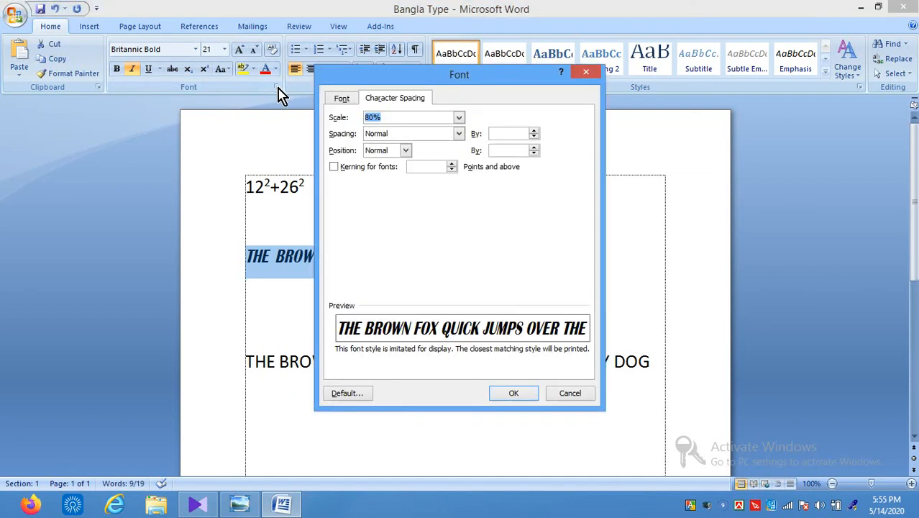
click(459, 118)
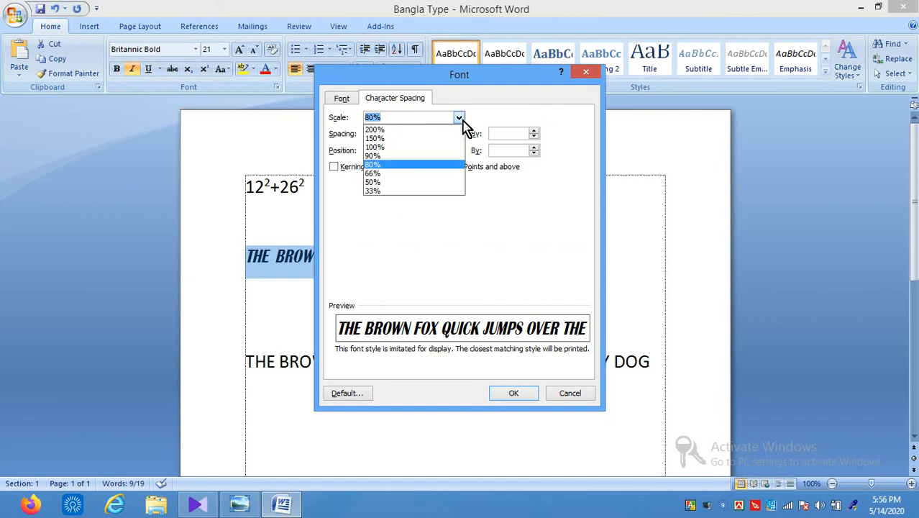
click(388, 147)
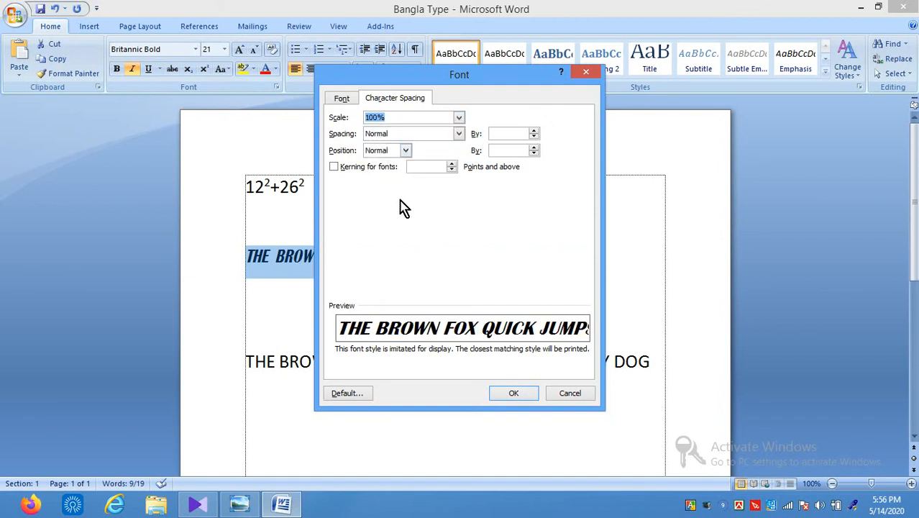
click(513, 393)
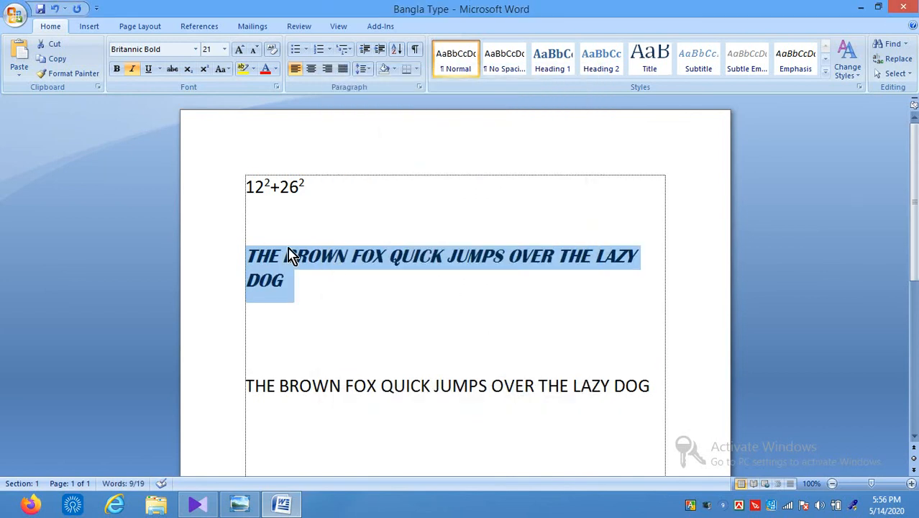
Examine the font style, underline and effects options available for the italic sentence
click(277, 88)
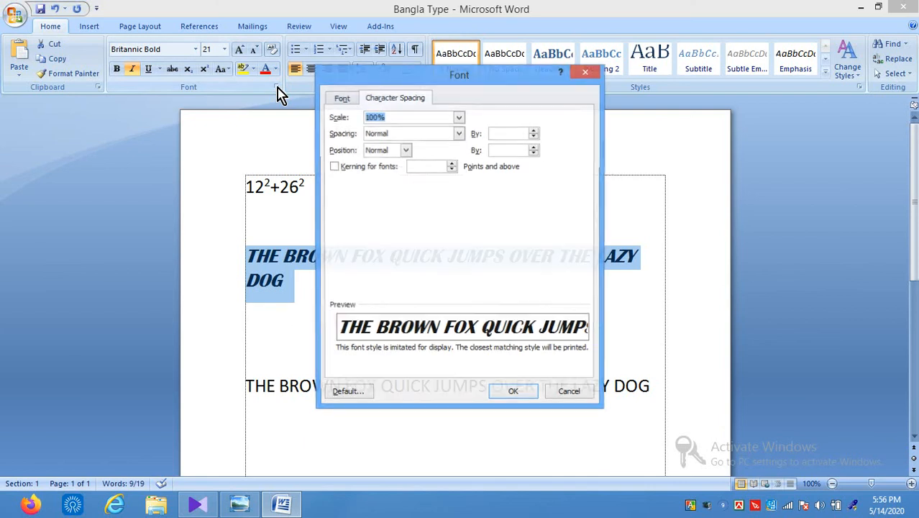
click(344, 99)
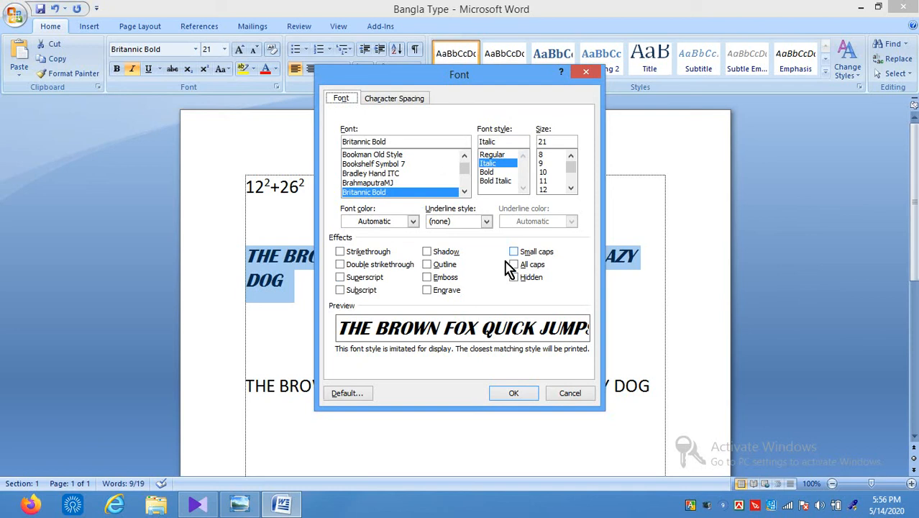
click(517, 392)
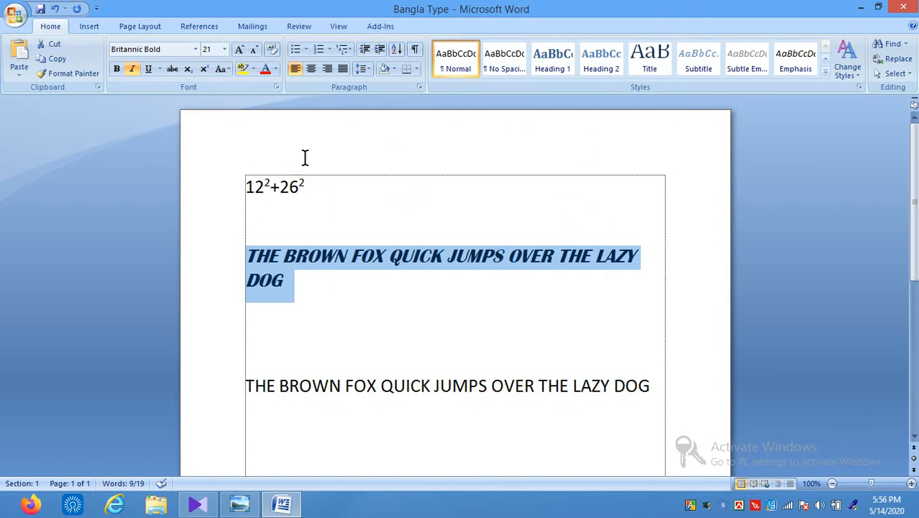
Highlight the italic Britannic Bold sentence in yellow
click(243, 69)
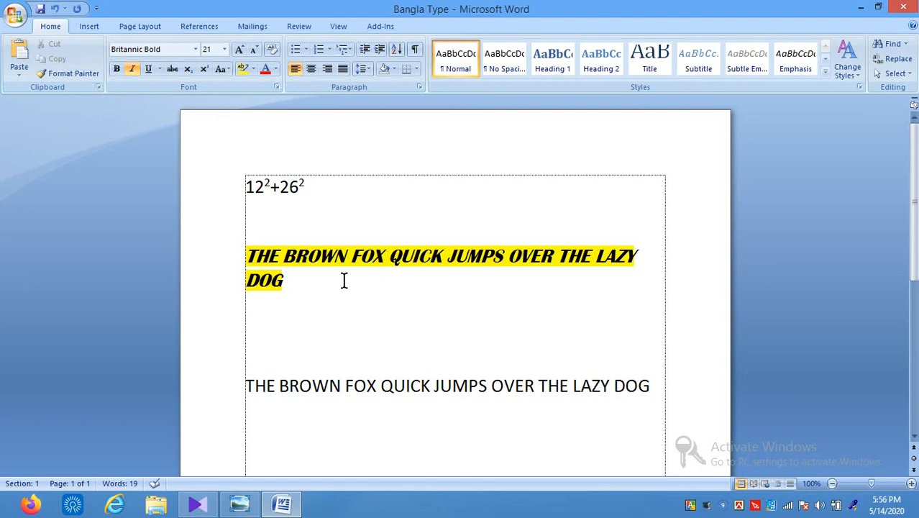
click(198, 505)
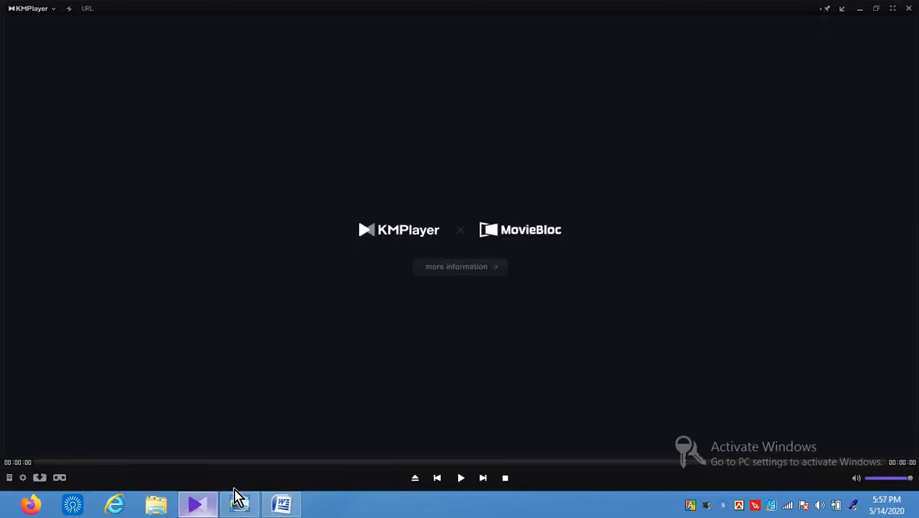
click(462, 480)
click(197, 504)
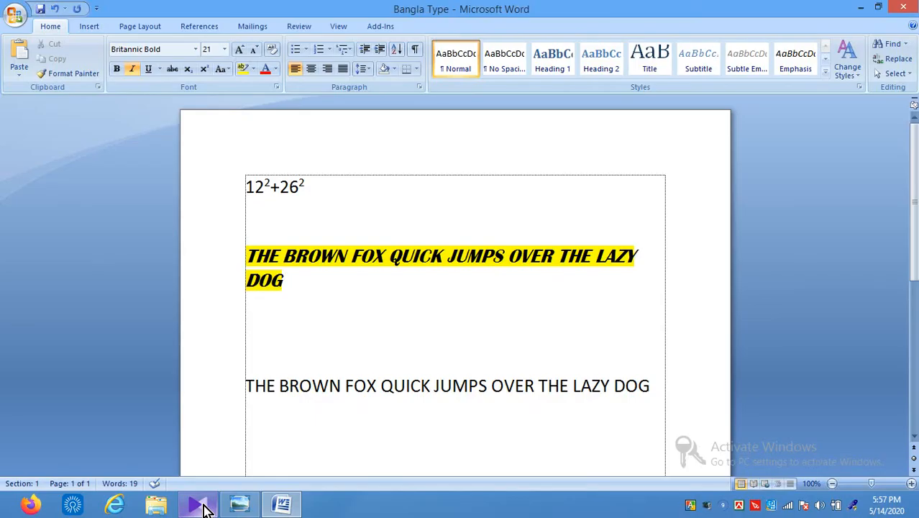